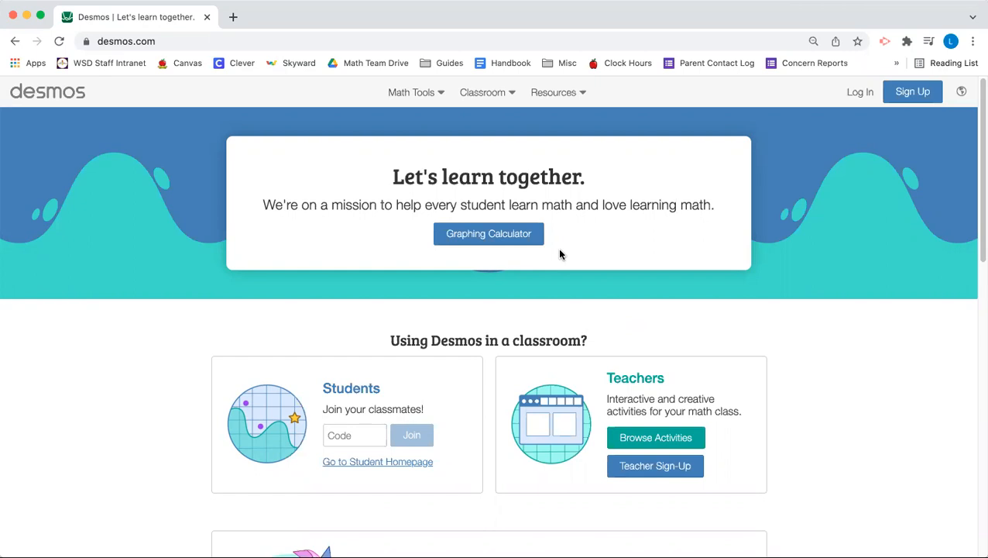
Open the graphing calculator and add a blank table.
{"action": "left_click", "coordinate": [520, 242]}
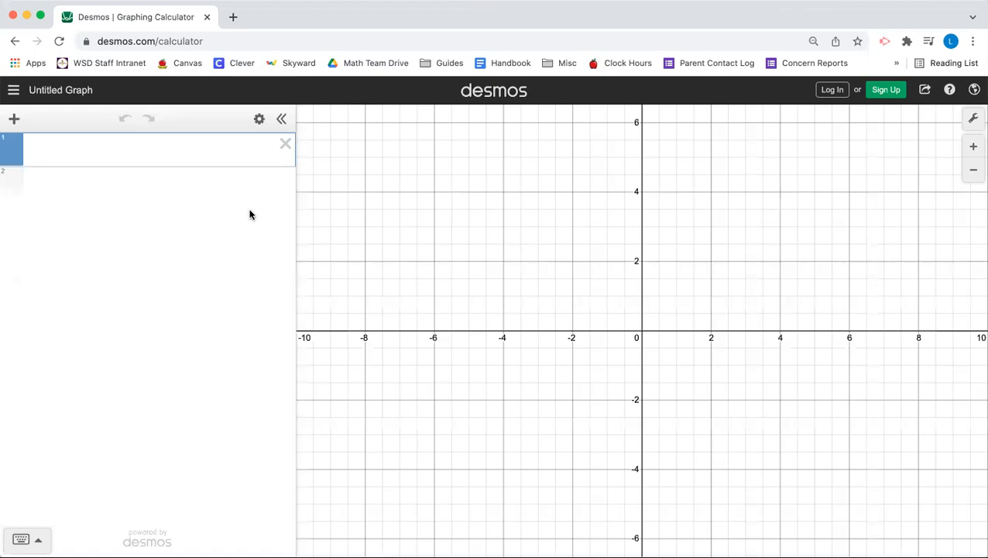
{"action": "left_click", "coordinate": [17, 122]}
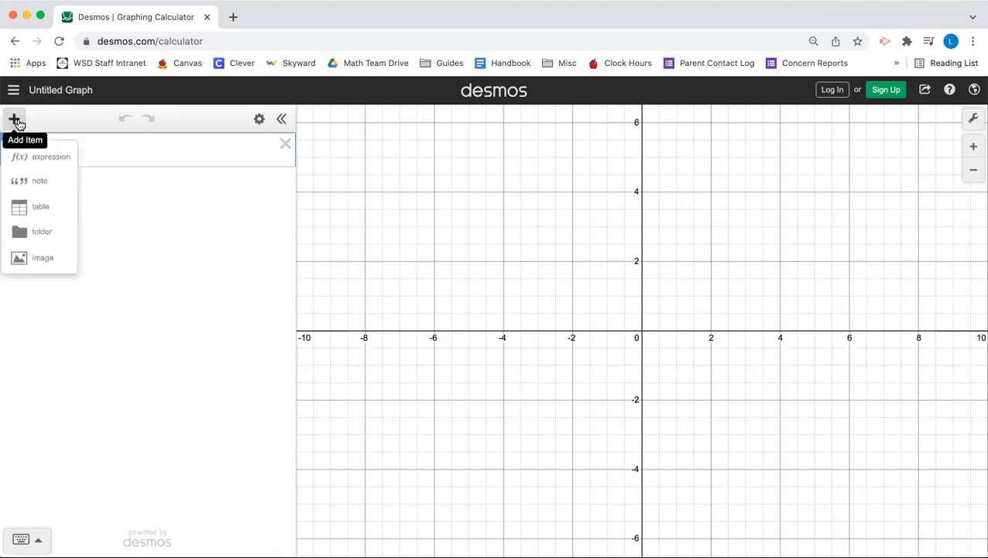
{"action": "left_click", "coordinate": [39, 211]}
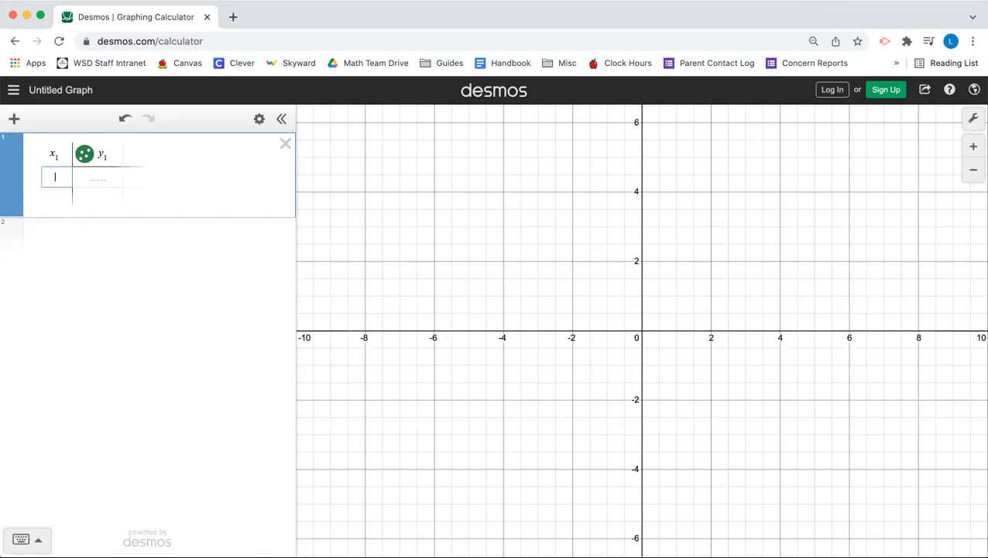
Fill the table's x column with −5, −3, −1, 1, 3, 5 and 7.
{"action": "left_click", "coordinate": [55, 176]}
{"action": "type", "text": "-5"}
{"action": "key", "text": "Return"}
{"action": "type", "text": "-3"}
{"action": "key", "text": "Return"}
{"action": "type", "text": "-1"}
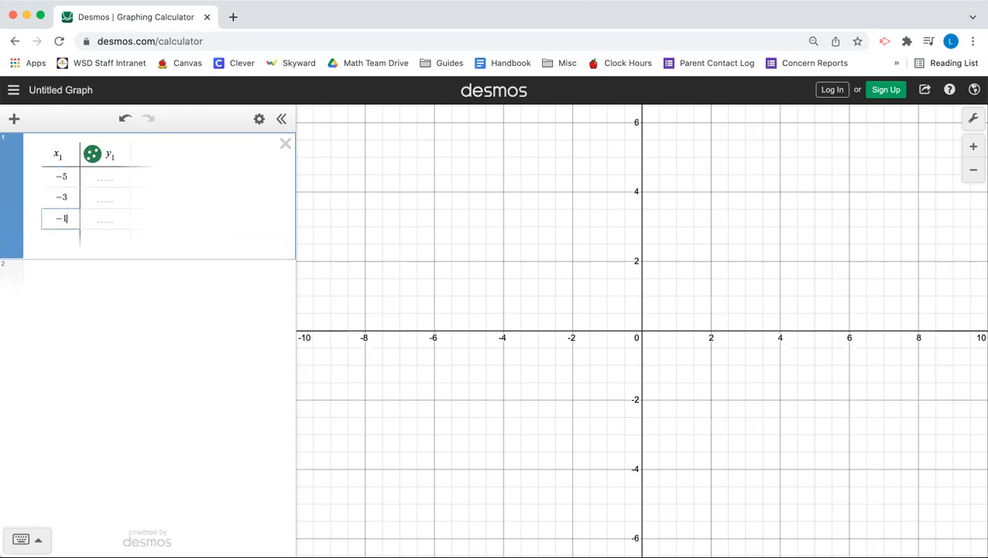
{"action": "key", "text": "Return"}
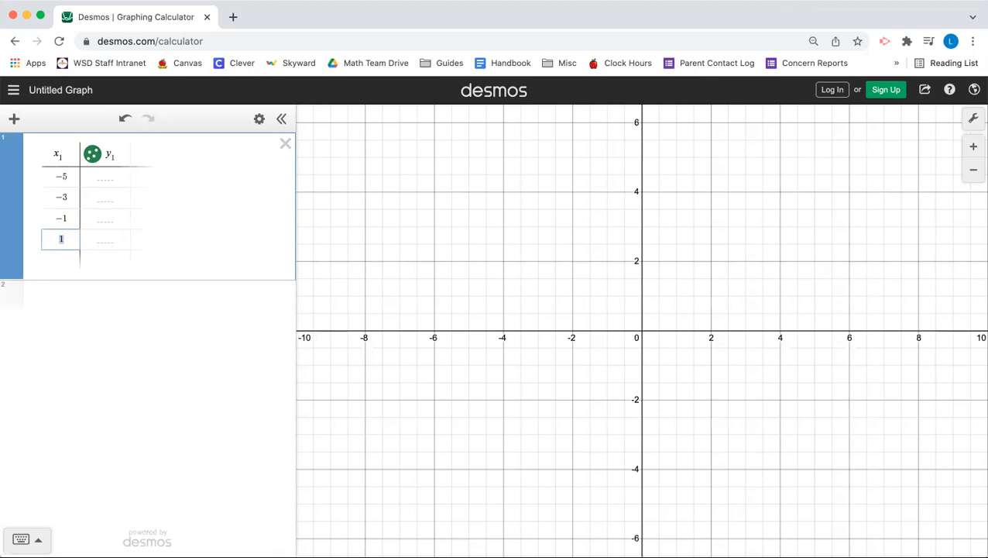
{"action": "key", "text": "Return"}
{"action": "key", "text": "Return"}
{"action": "key", "text": "Return"}
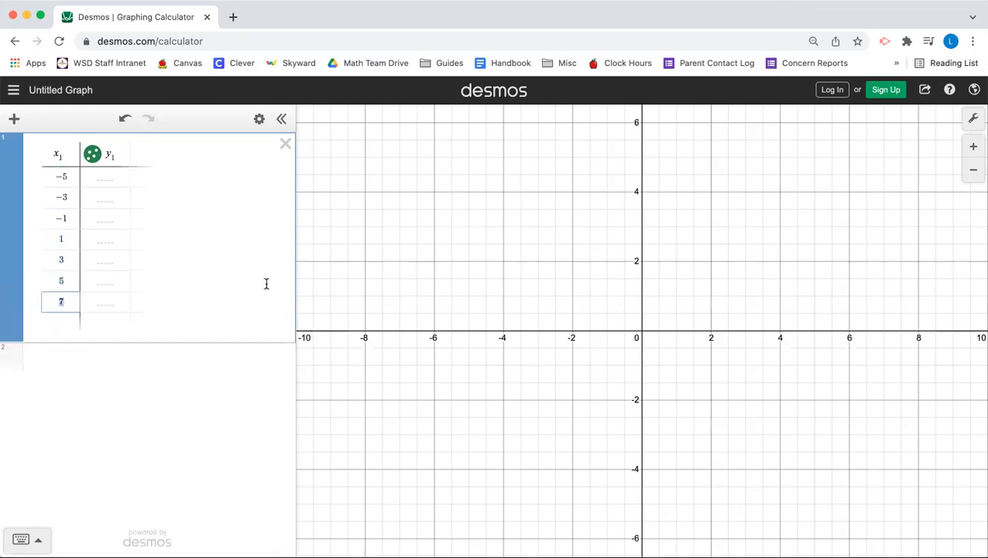
Enter y values −31, −13 and −3 for x = −5, −3 and −1, and show the coordinates of the plotted point.
{"action": "left_click", "coordinate": [127, 185]}
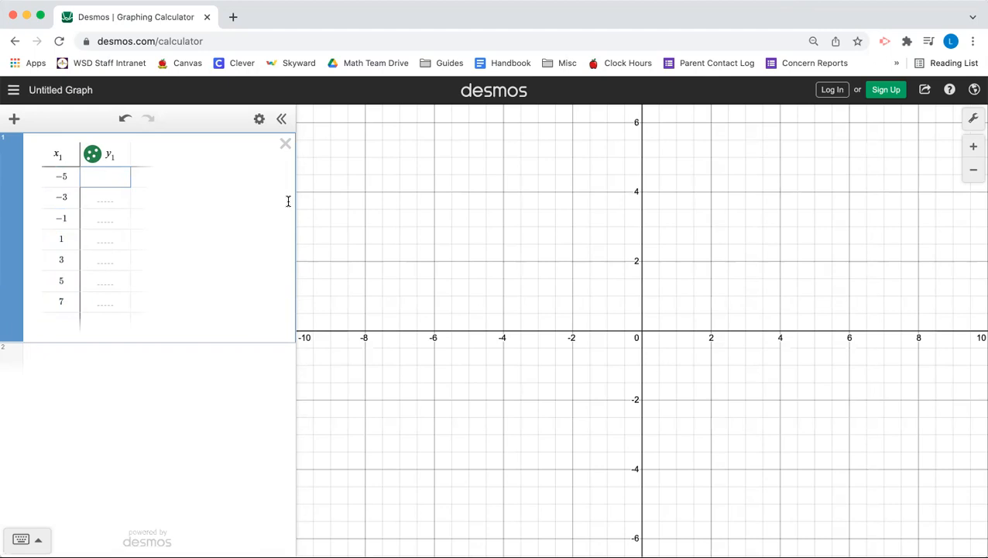
{"action": "type", "text": "-31"}
{"action": "key", "text": "Return"}
{"action": "type", "text": "-13"}
{"action": "key", "text": "Return"}
{"action": "type", "text": "-3"}
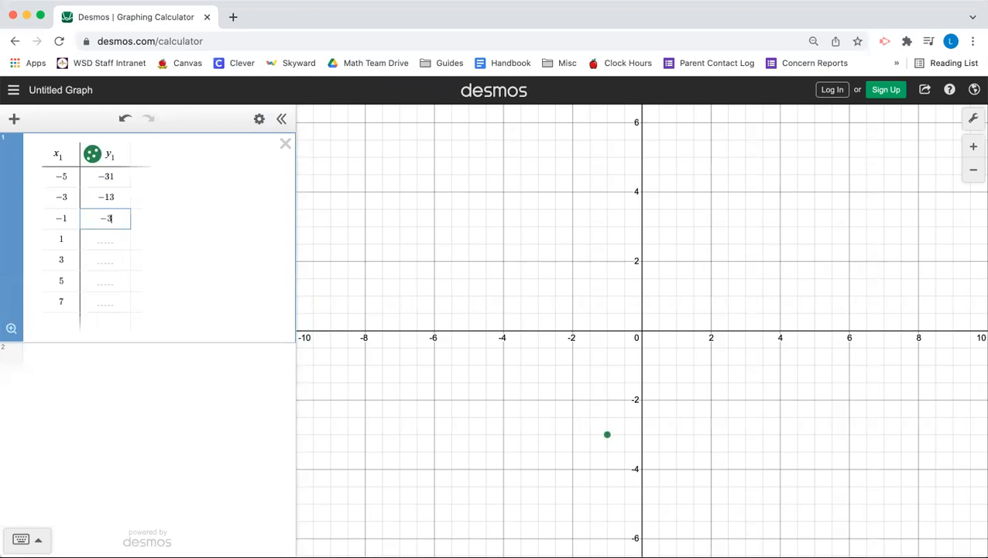
{"action": "left_click", "coordinate": [607, 435]}
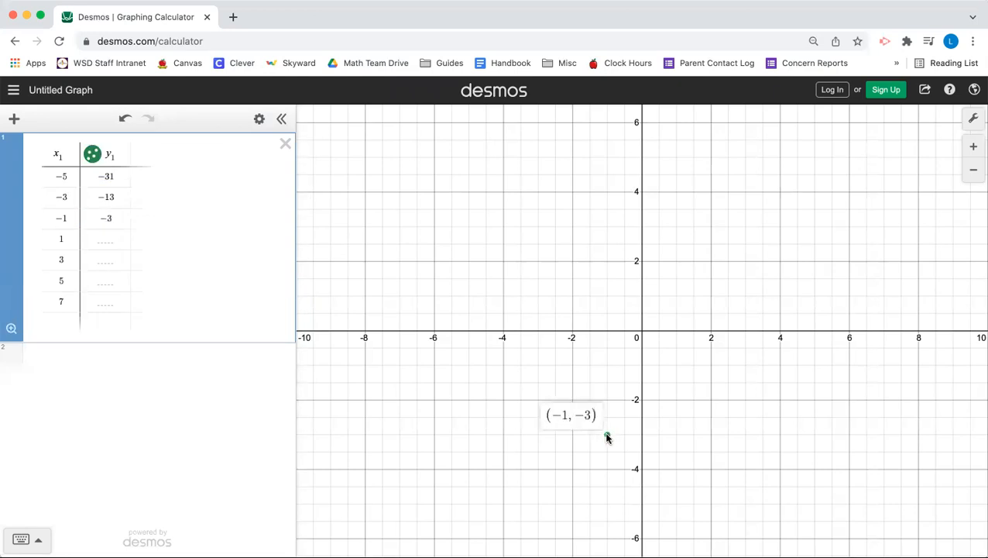
Enter y values −1, −7, −21 and −43 for x = 1, 3, 5 and 7.
{"action": "left_click", "coordinate": [108, 237]}
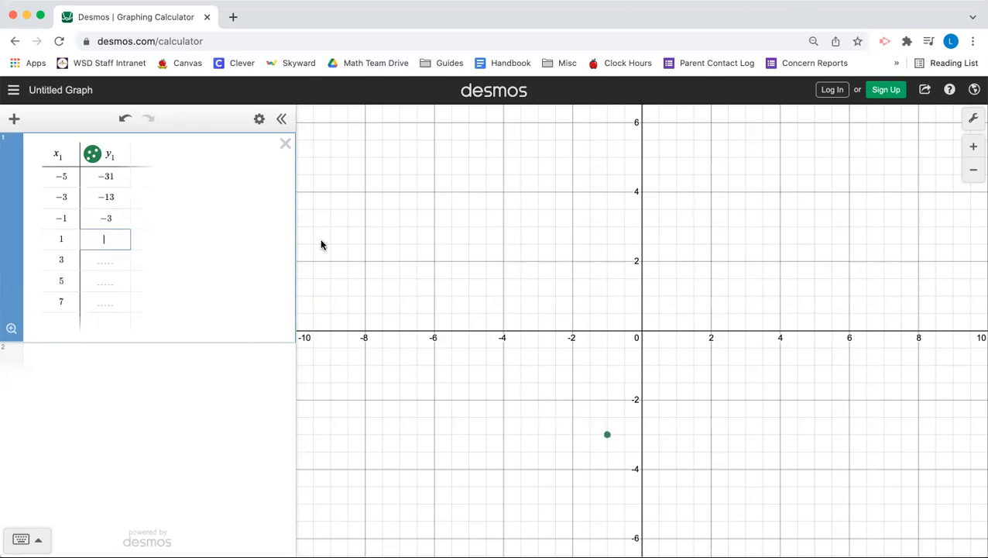
{"action": "type", "text": "-1"}
{"action": "key", "text": "Return"}
{"action": "type", "text": "-7"}
{"action": "key", "text": "Return"}
{"action": "type", "text": "-21"}
{"action": "key", "text": "Return"}
{"action": "type", "text": "-43"}
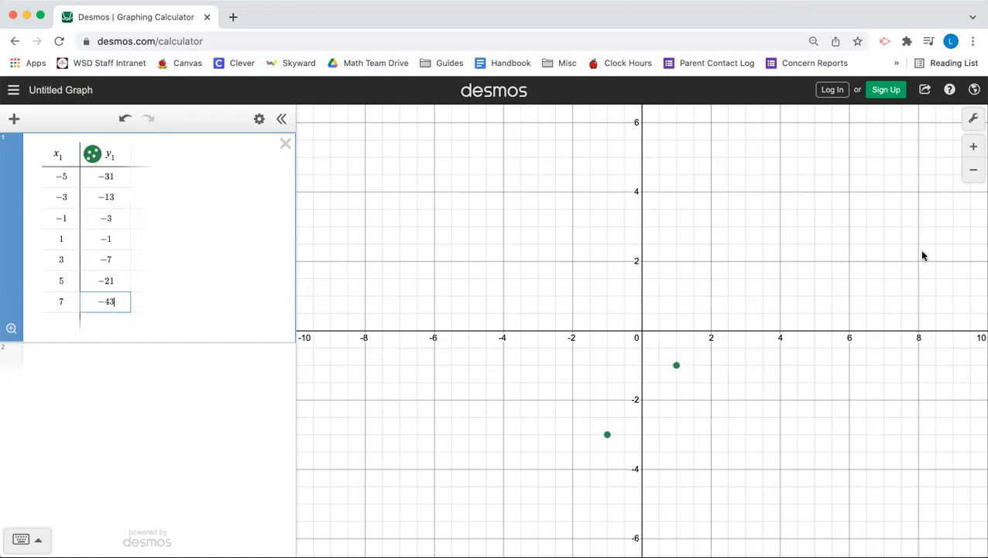
Graph x^2 in a new expression below the table, with the table's points in view.
{"action": "left_click", "coordinate": [975, 174]}
{"action": "left_click", "coordinate": [975, 174]}
{"action": "left_click_drag", "start_coordinate": [780, 372], "coordinate": [763, 277]}
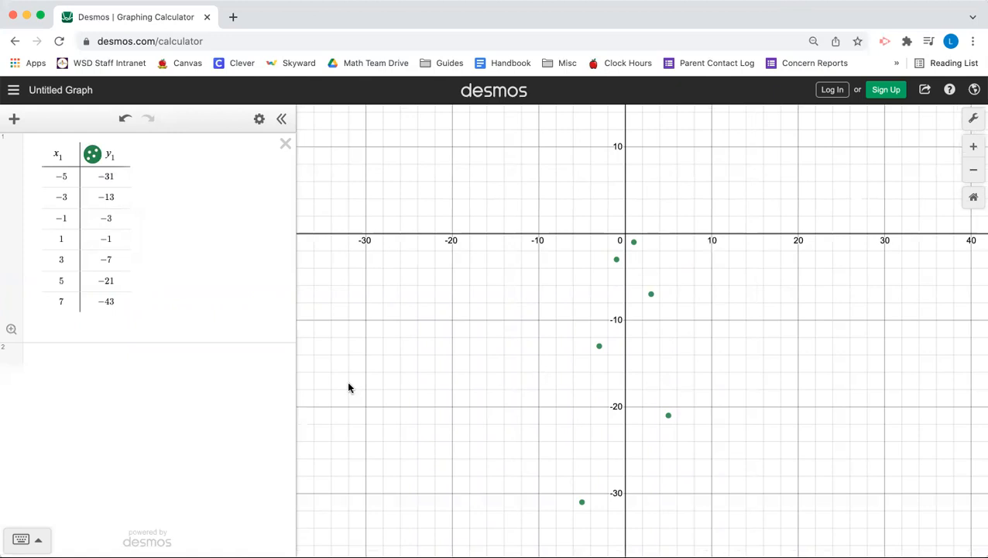
{"action": "left_click", "coordinate": [148, 363]}
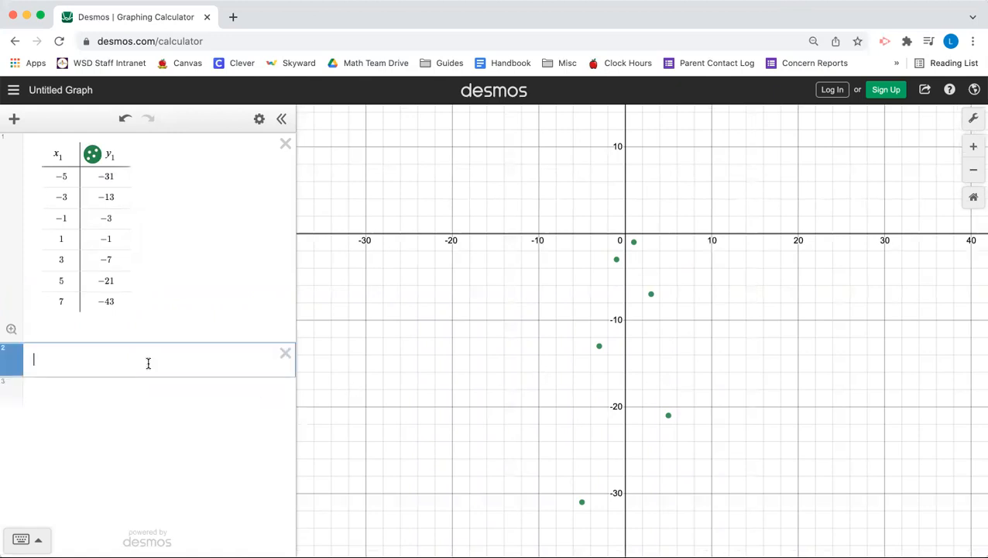
{"action": "type", "text": "x^2"}
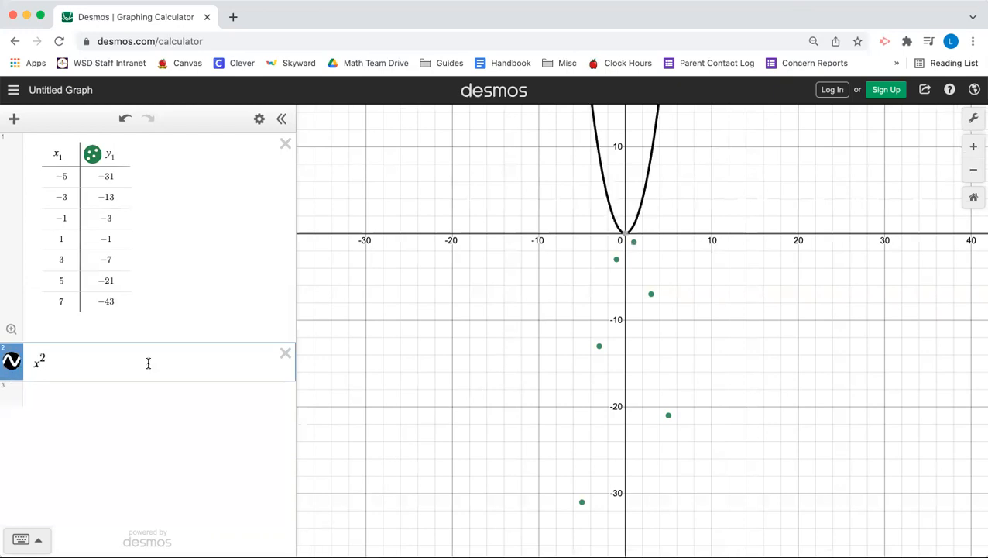
Replace the expression with −x^2 + x − 1 and compare its curve with the plotted points.
{"action": "key", "text": "BackSpace"}
{"action": "key", "text": "BackSpace"}
{"action": "type", "text": "-"}
{"action": "key", "text": "BackSpace"}
{"action": "key", "text": "BackSpace"}
{"action": "type", "text": "-x^2"}
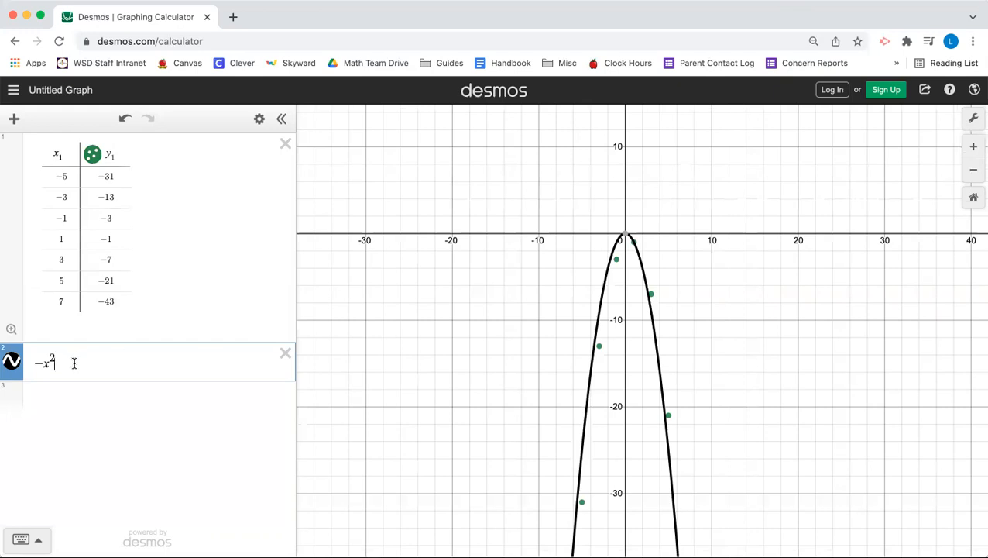
{"action": "type", "text": "+x-1"}
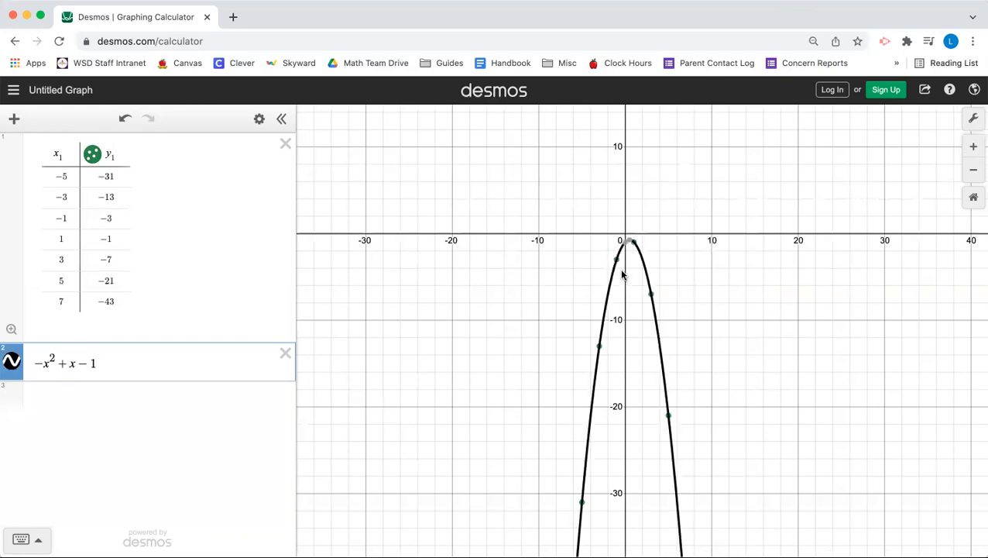
{"action": "mouse_move", "coordinate": [616, 263]}
Delete the quadratic expression and its data table, and add a new blank table.
{"action": "left_click", "coordinate": [285, 353]}
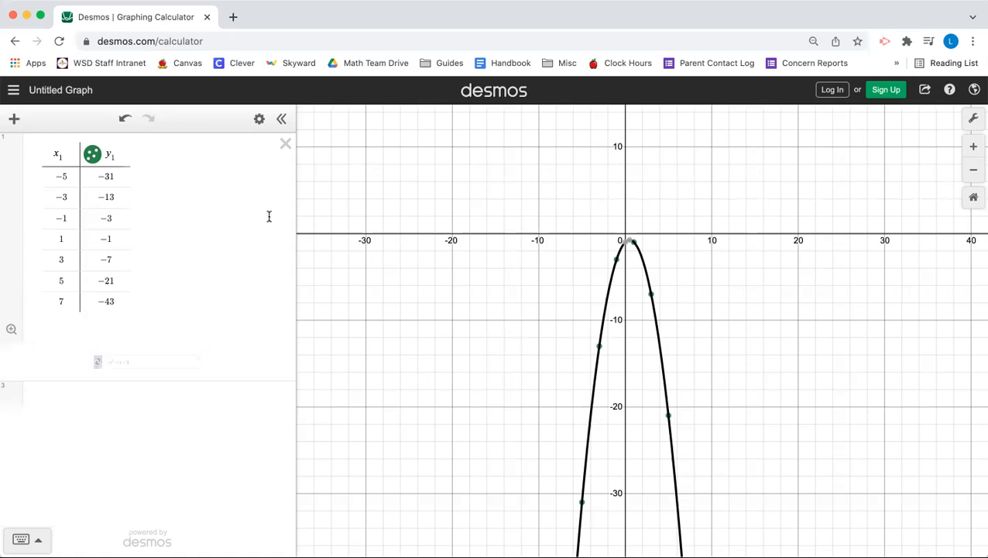
{"action": "left_click", "coordinate": [283, 145]}
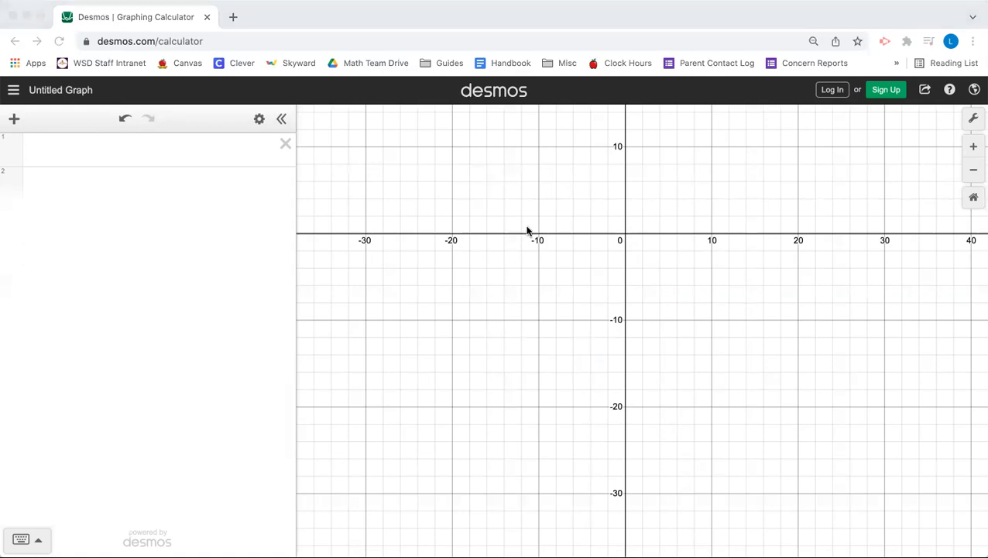
{"action": "left_click", "coordinate": [14, 120]}
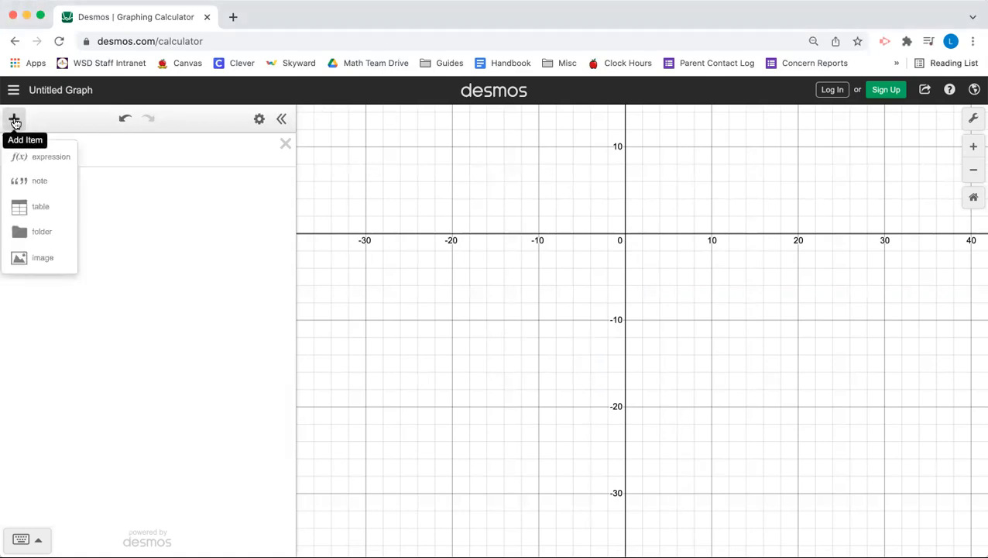
{"action": "left_click", "coordinate": [40, 208]}
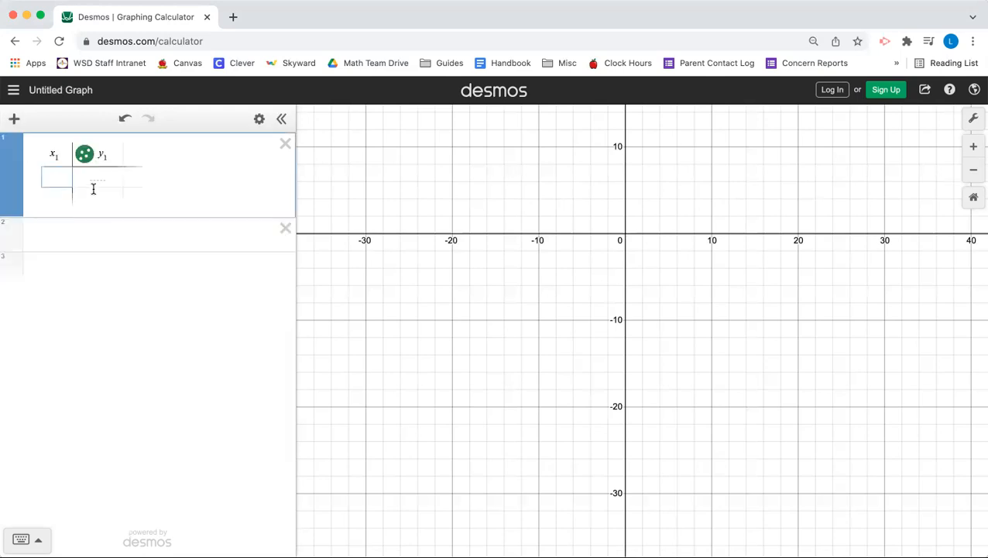
Fill the new table's x column with 19, 24, 26 and 29.
{"action": "type", "text": "19"}
{"action": "key", "text": "Return"}
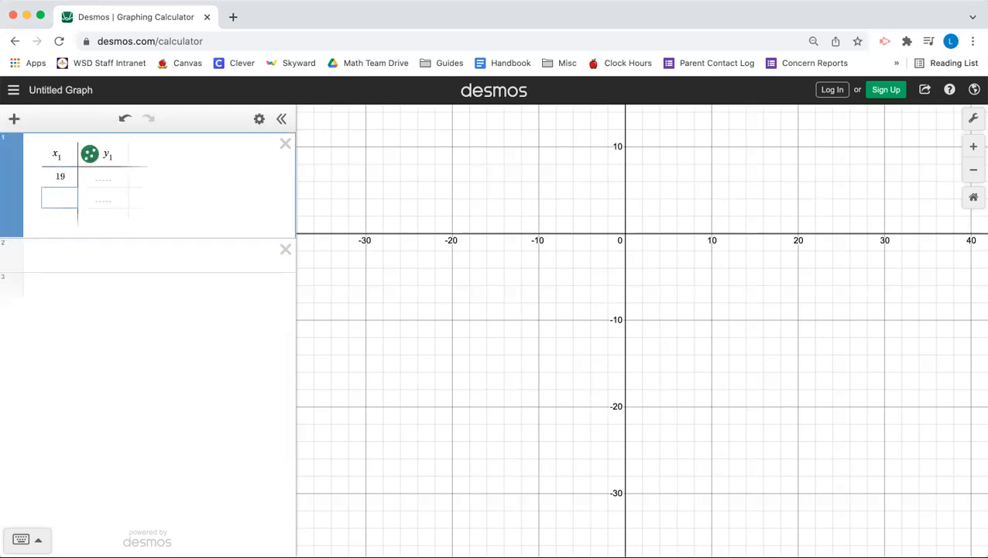
{"action": "type", "text": "24"}
{"action": "key", "text": "Return"}
{"action": "type", "text": "26"}
{"action": "key", "text": "Return"}
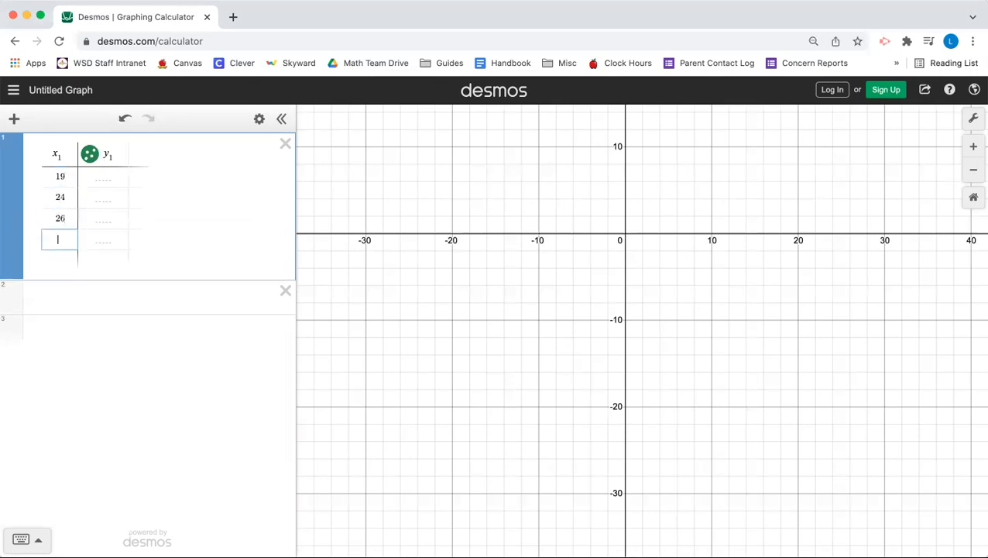
{"action": "type", "text": "29"}
Fill the new table's y column with 45, 46, 47 and 51.
{"action": "left_click", "coordinate": [102, 181]}
{"action": "type", "text": "45"}
{"action": "key", "text": "Return"}
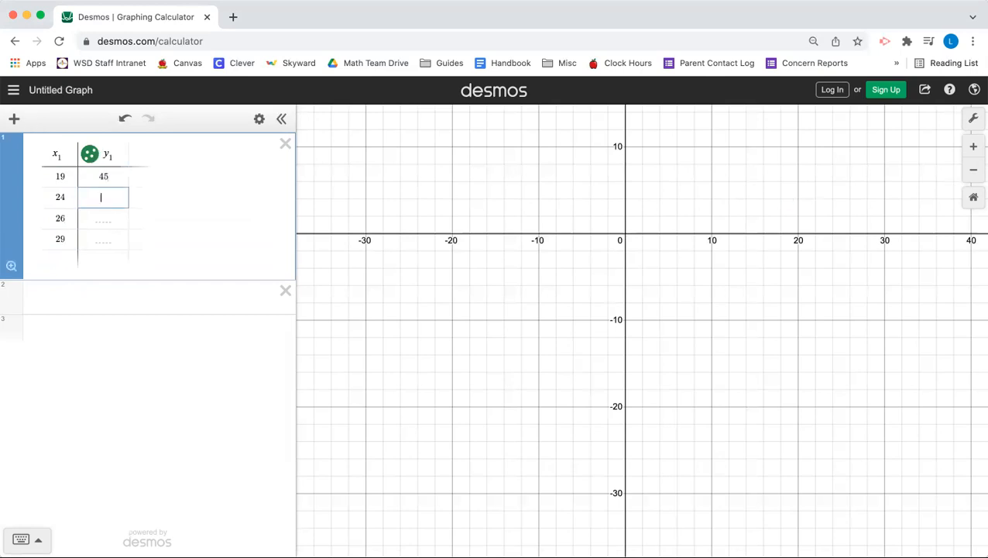
{"action": "type", "text": "46"}
{"action": "key", "text": "Return"}
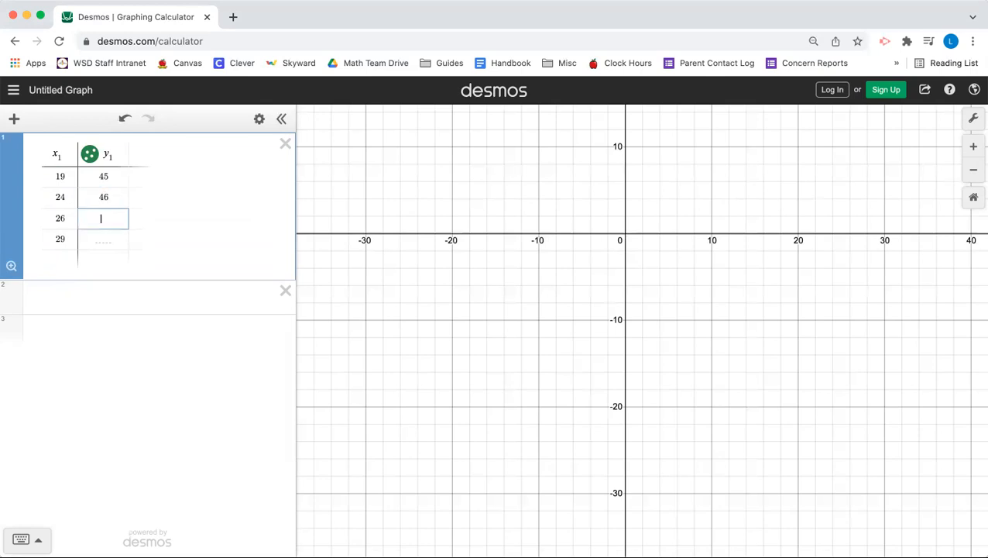
{"action": "type", "text": "47"}
{"action": "key", "text": "Return"}
{"action": "type", "text": "51"}
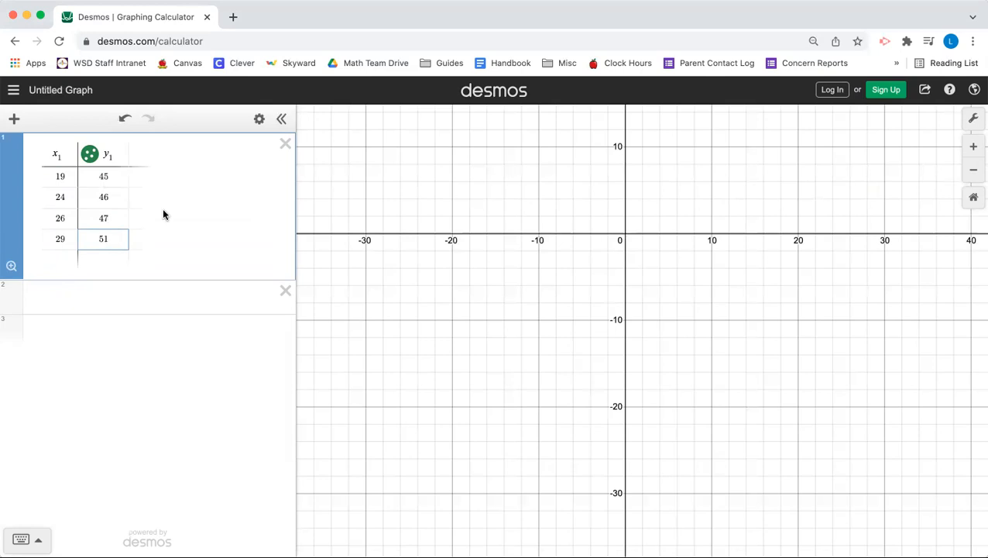
Fit a linear regression to the table data with y1 ~ mx1 + b, and view the line against the points.
{"action": "left_click", "coordinate": [170, 311]}
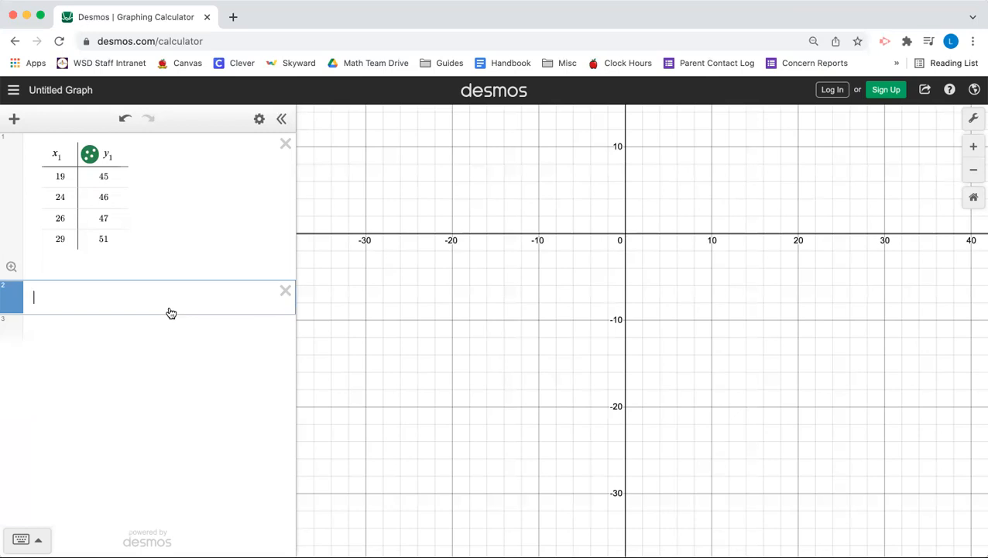
{"action": "type", "text": "y1"}
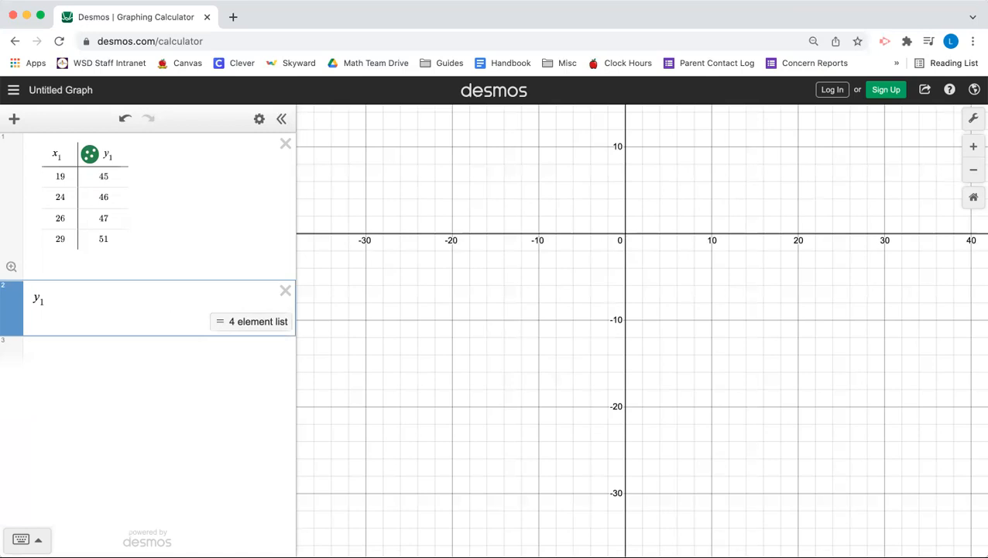
{"action": "type", "text": "="}
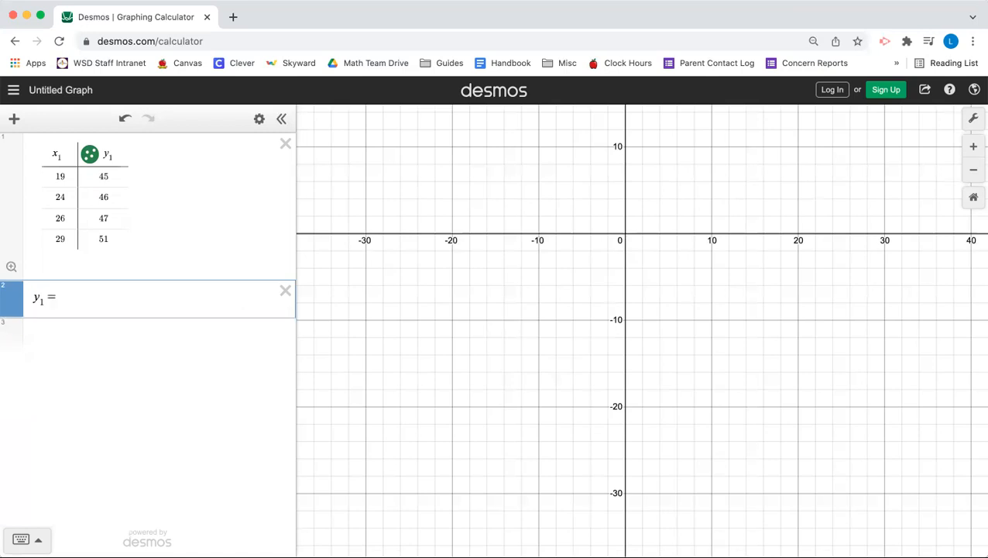
{"action": "key", "text": "BackSpace"}
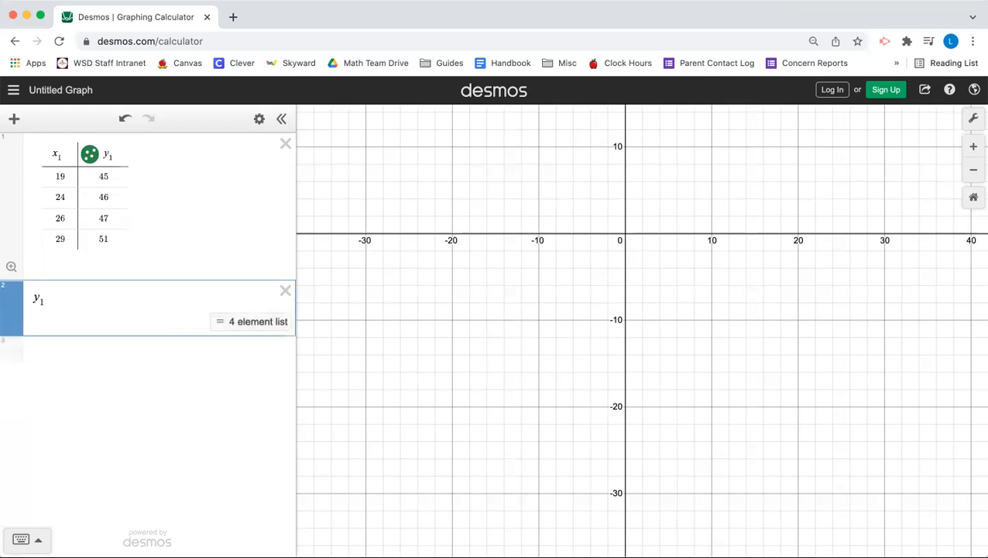
{"action": "type", "text": "~"}
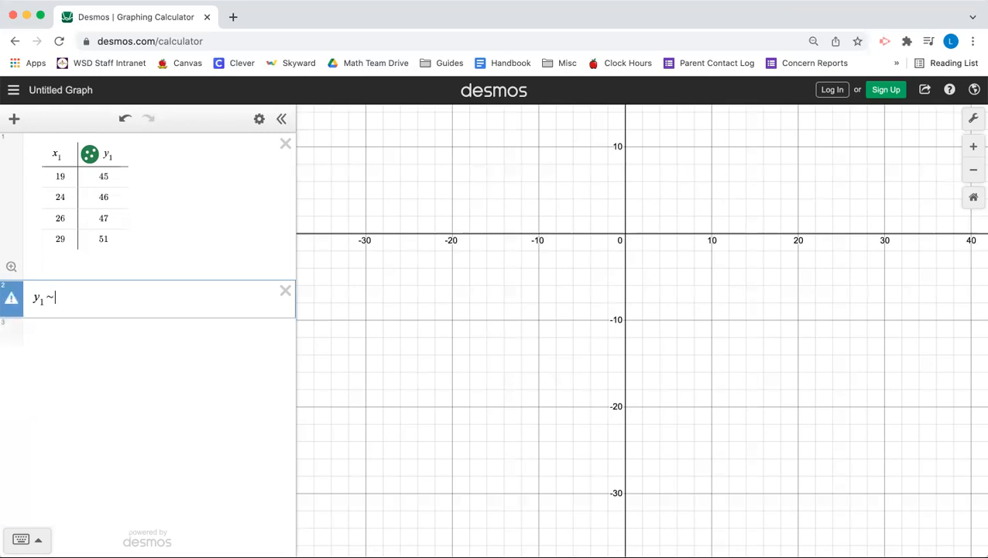
{"action": "type", "text": "m"}
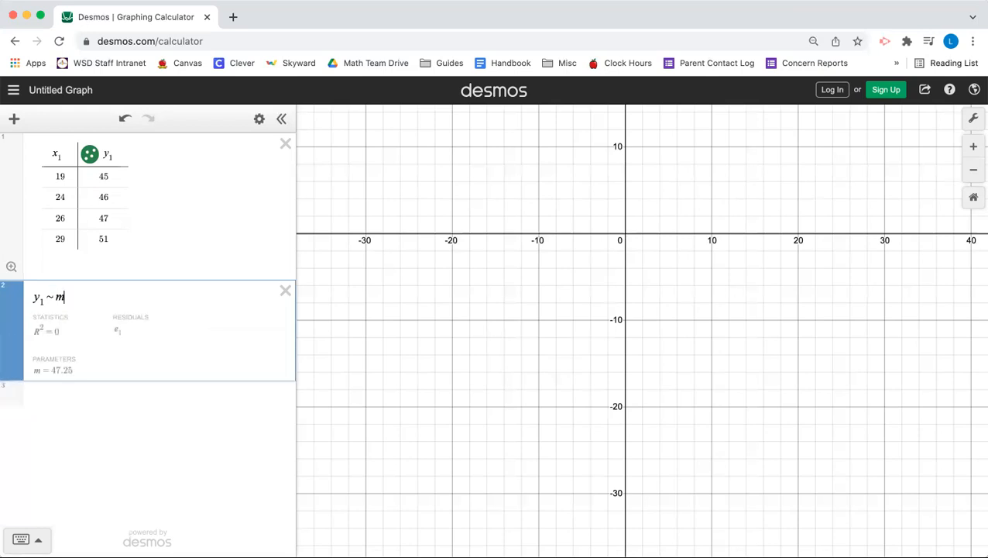
{"action": "type", "text": "x1+b"}
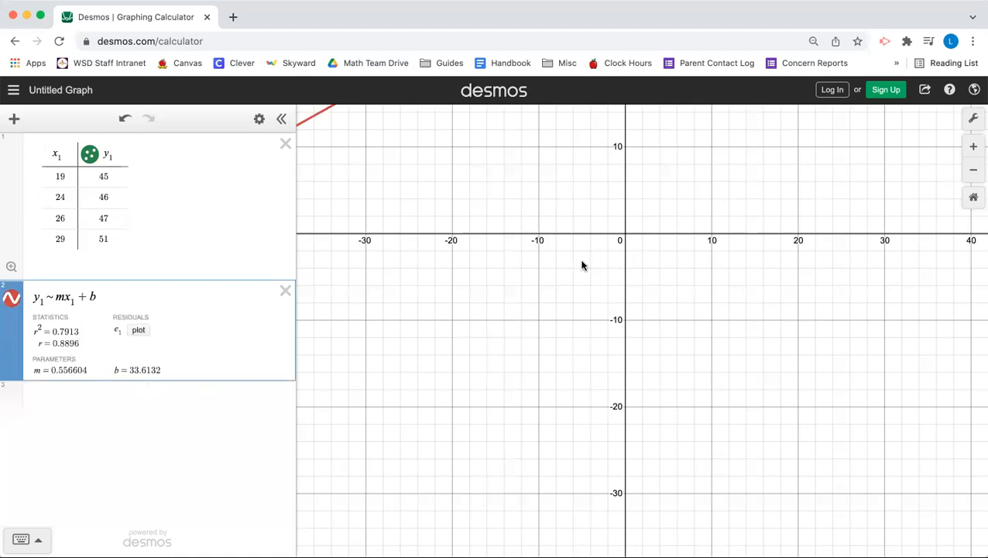
{"action": "scroll", "coordinate": [685, 179], "scroll_direction": "up", "scroll_amount": 10}
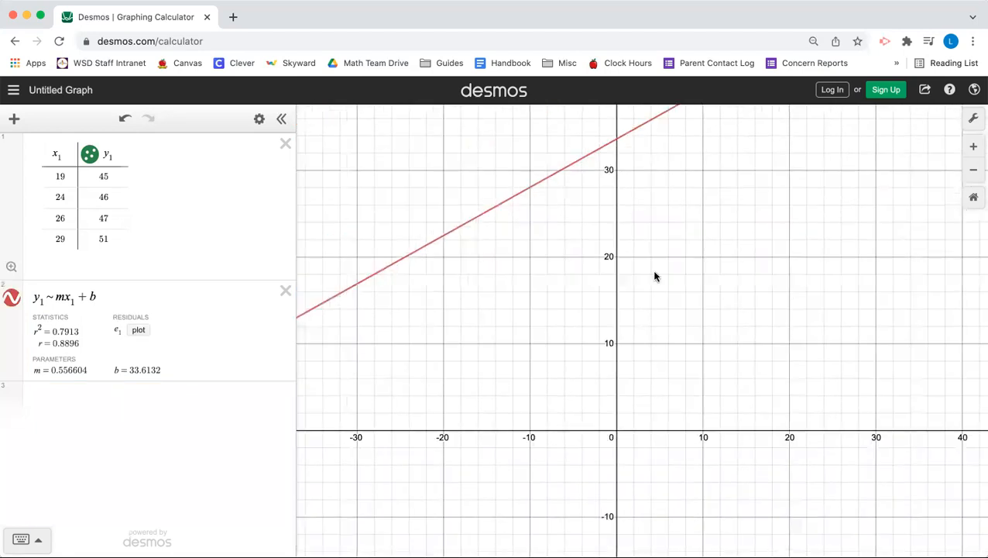
{"action": "scroll", "coordinate": [674, 342], "scroll_direction": "up", "scroll_amount": 5}
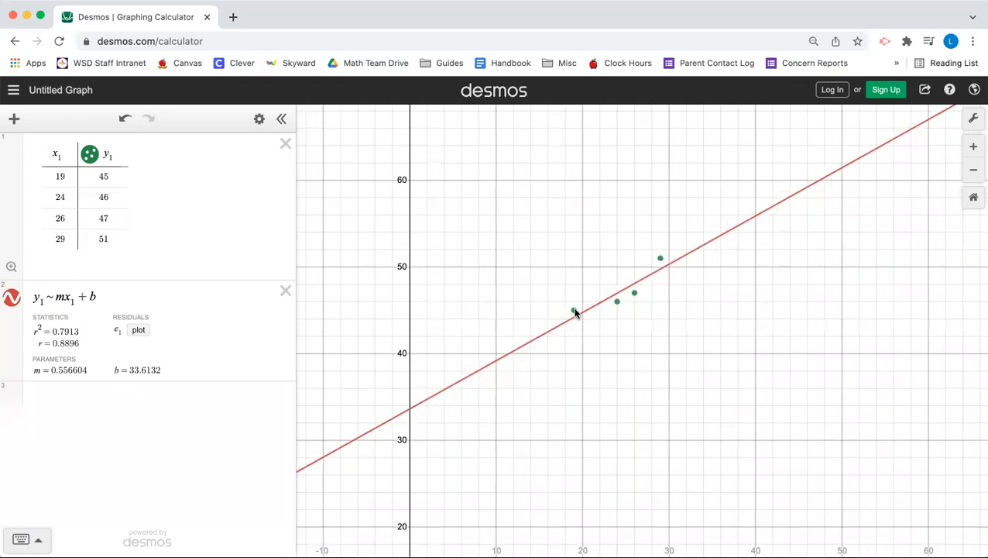
Graph the fitted line as its own equation below the regression, y = .556604x + 33.6132.
{"action": "left_click", "coordinate": [68, 402]}
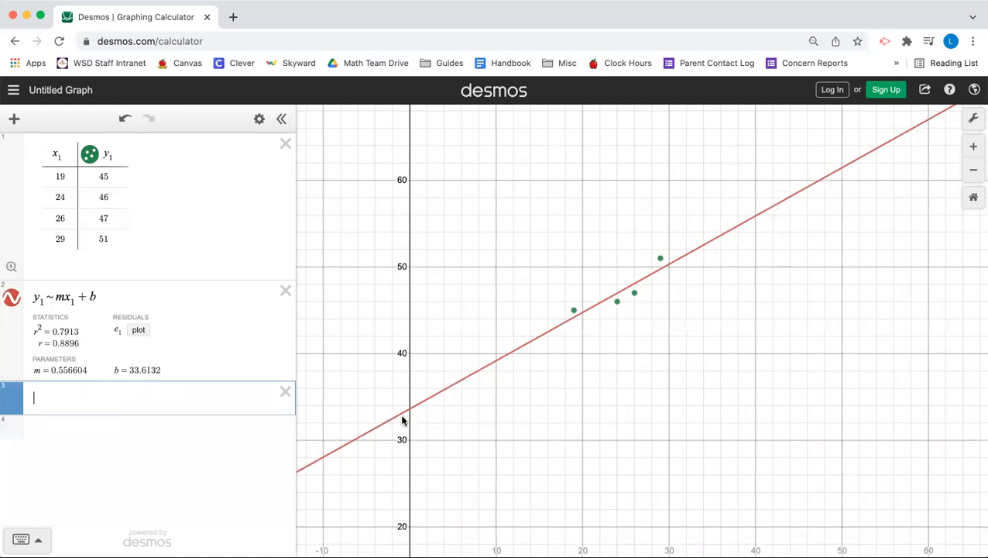
{"action": "type", "text": "y = .55"}
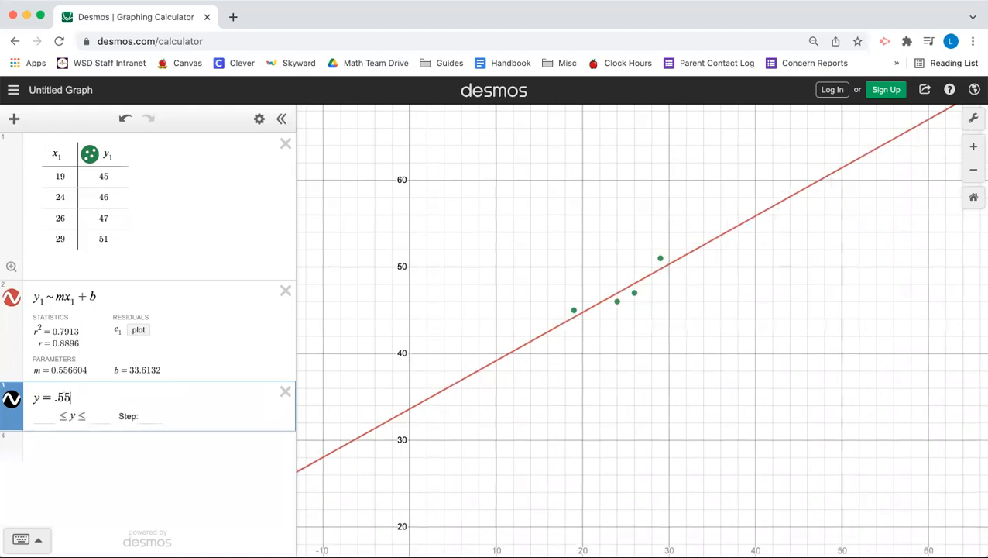
{"action": "type", "text": "6604x +"}
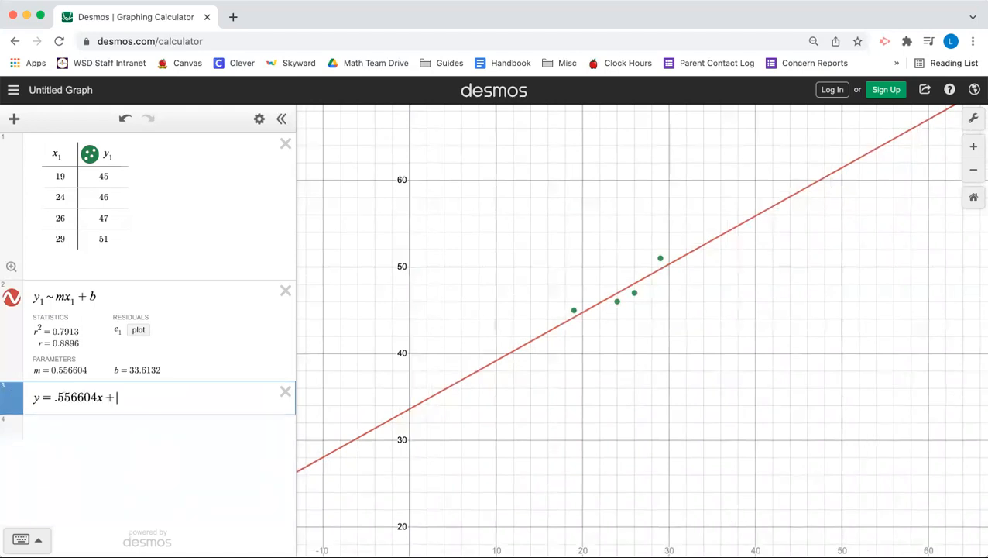
{"action": "type", "text": " 33.6"}
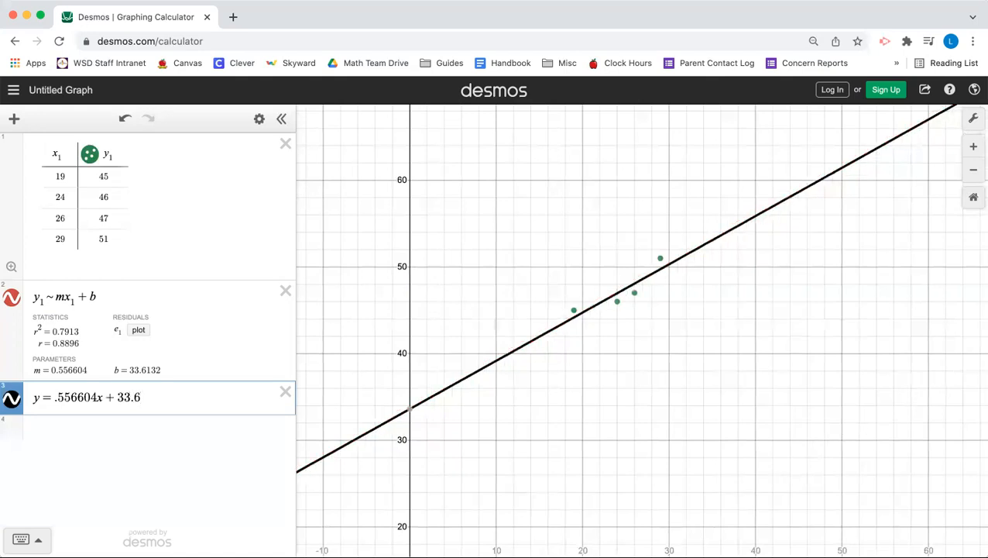
{"action": "type", "text": "131"}
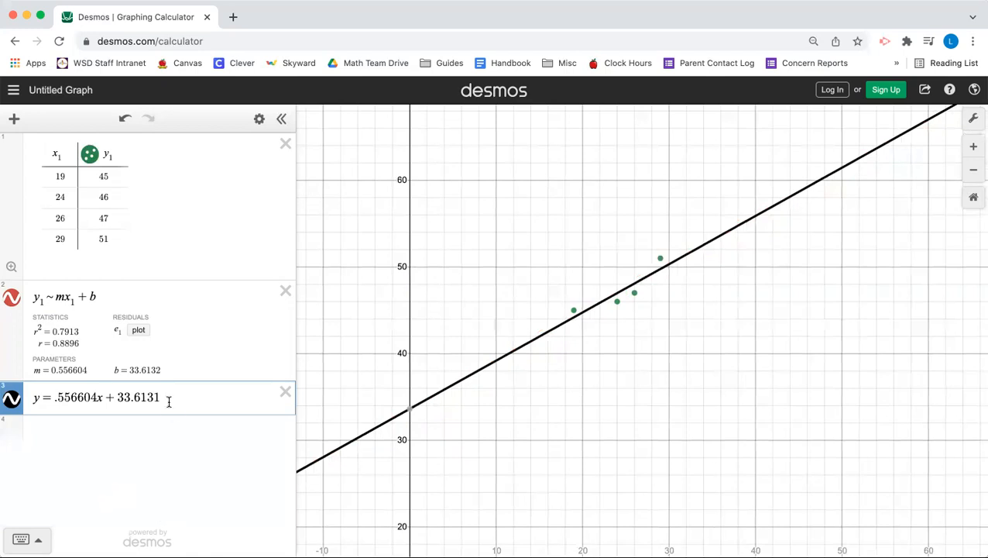
{"action": "key", "text": "BackSpace"}
{"action": "type", "text": "2"}
Select the entire regression formula y1 ~ mx1 + b to highlight it.
{"action": "left_click_drag", "start_coordinate": [34, 298], "coordinate": [114, 296]}
{"action": "left_click", "coordinate": [114, 295]}
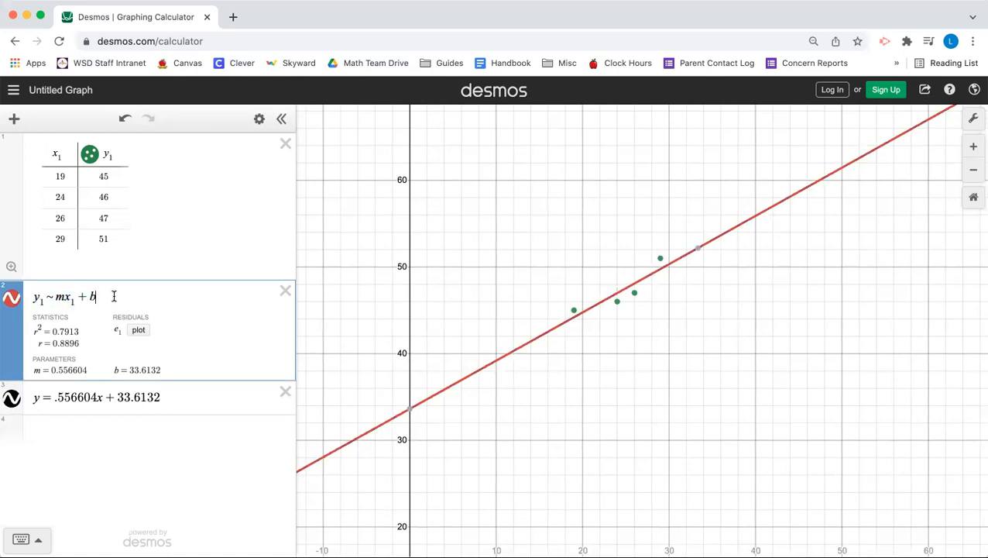
{"action": "left_click_drag", "start_coordinate": [102, 294], "coordinate": [31, 299]}
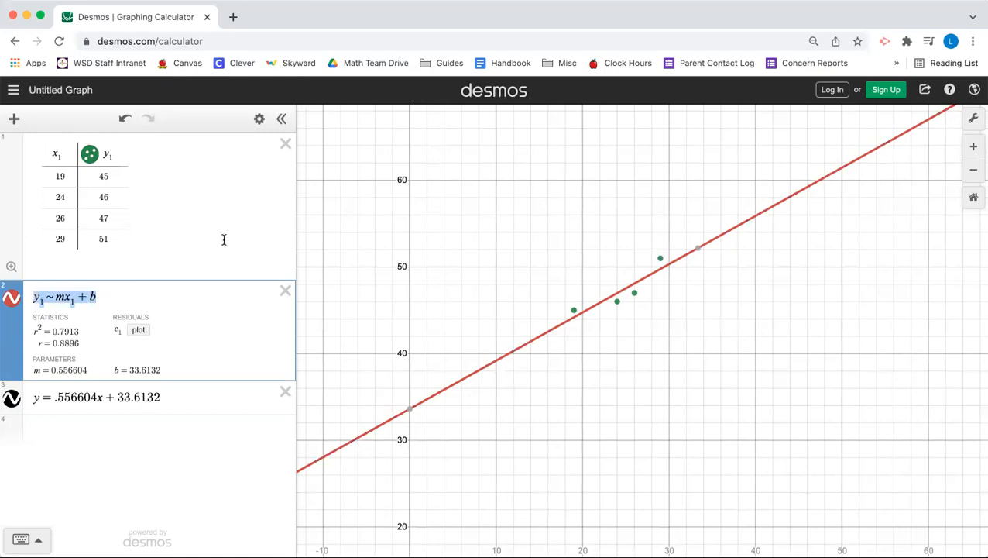